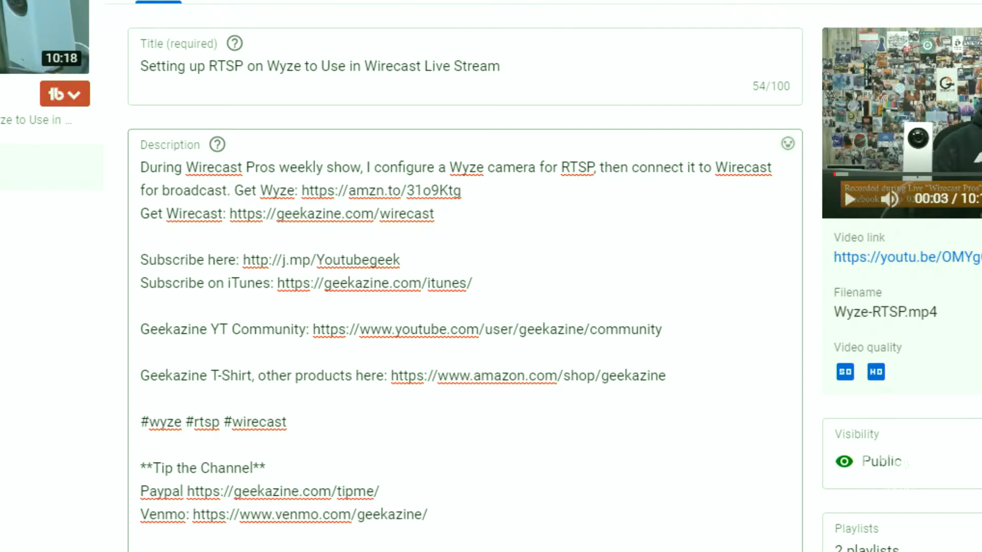
- Replace the word "Wyze" before "camera" in the description with a mention of the Wyze channel, without an extra trailing space
click(484, 168)
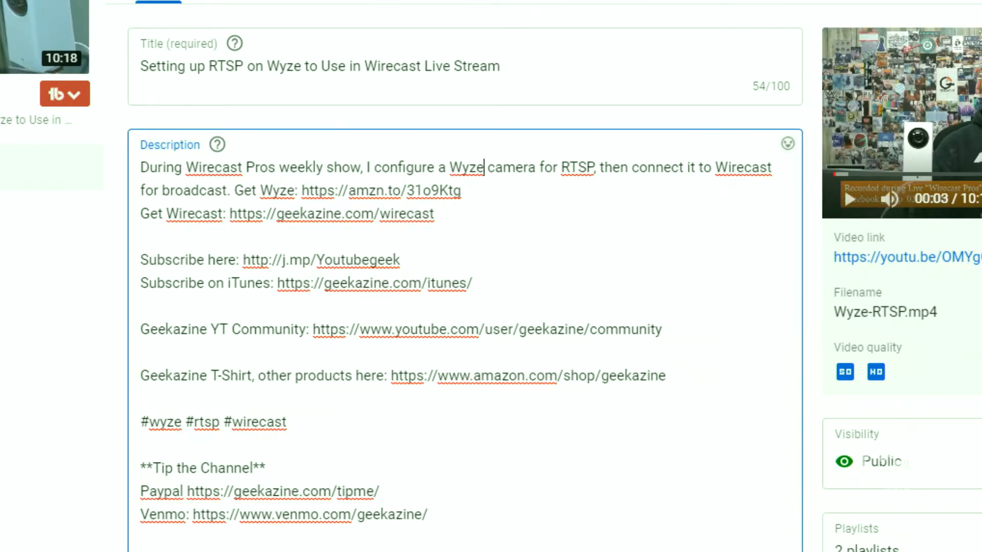
key(BackSpace)
key(BackSpace)
key(BackSpace)
key(BackSpace)
key(BackSpace)
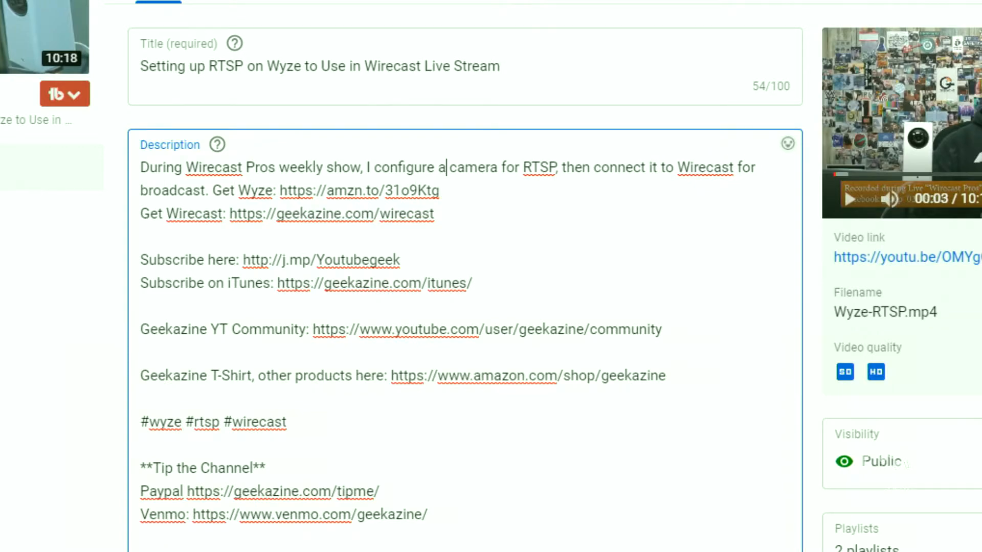
text(@)
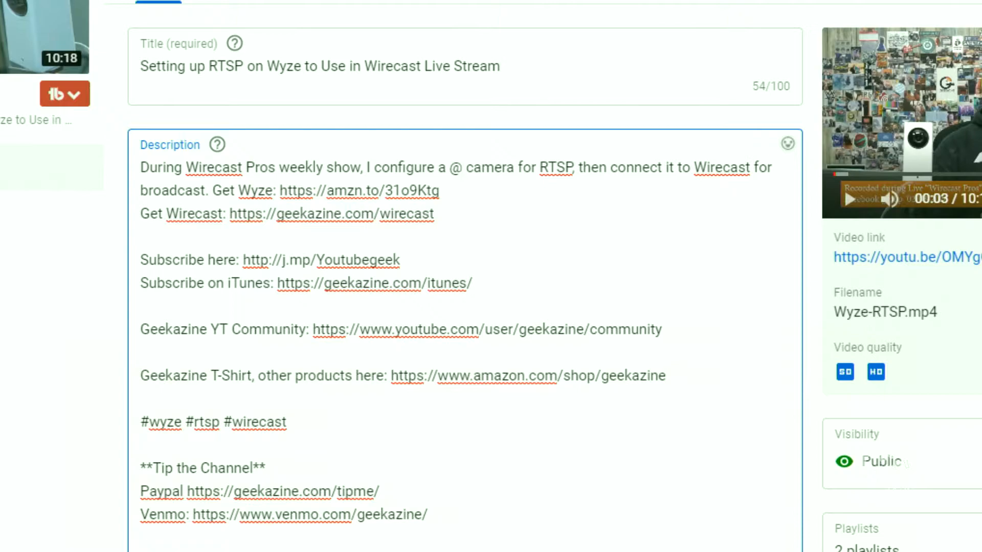
text(W)
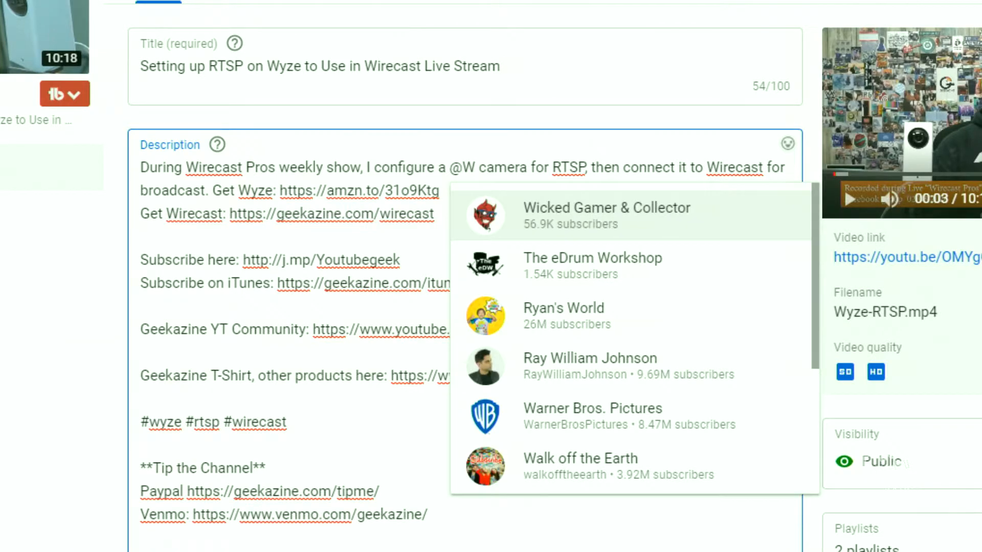
text(yz)
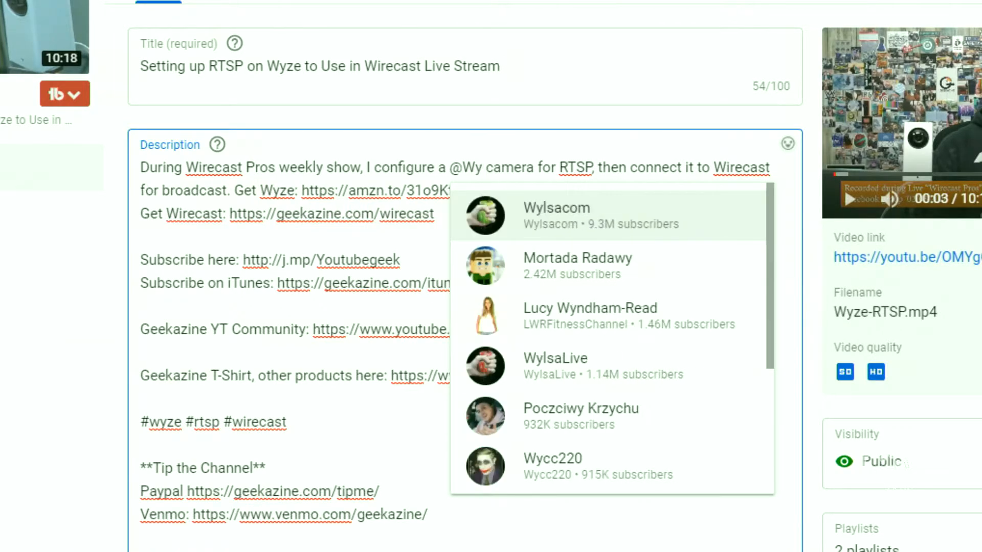
text(e)
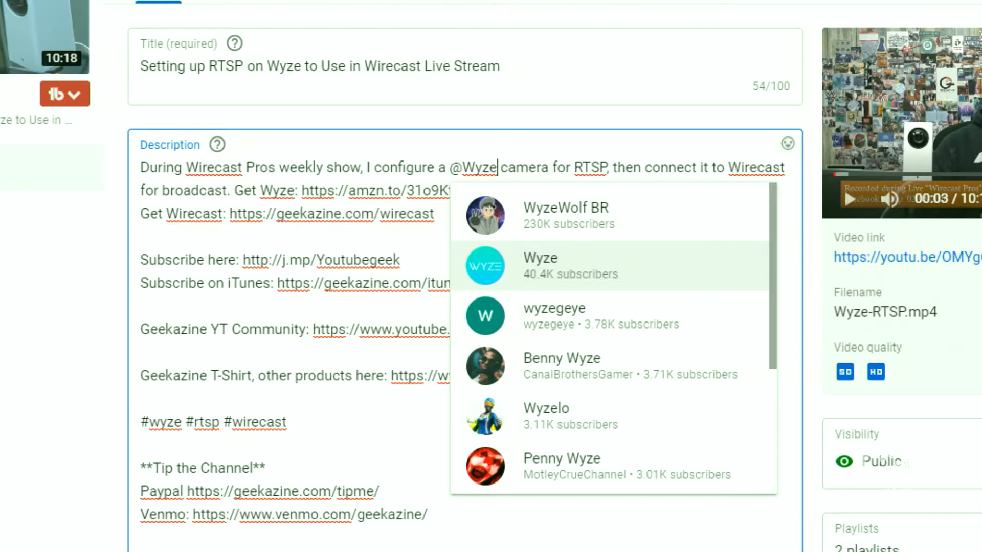
key(Return)
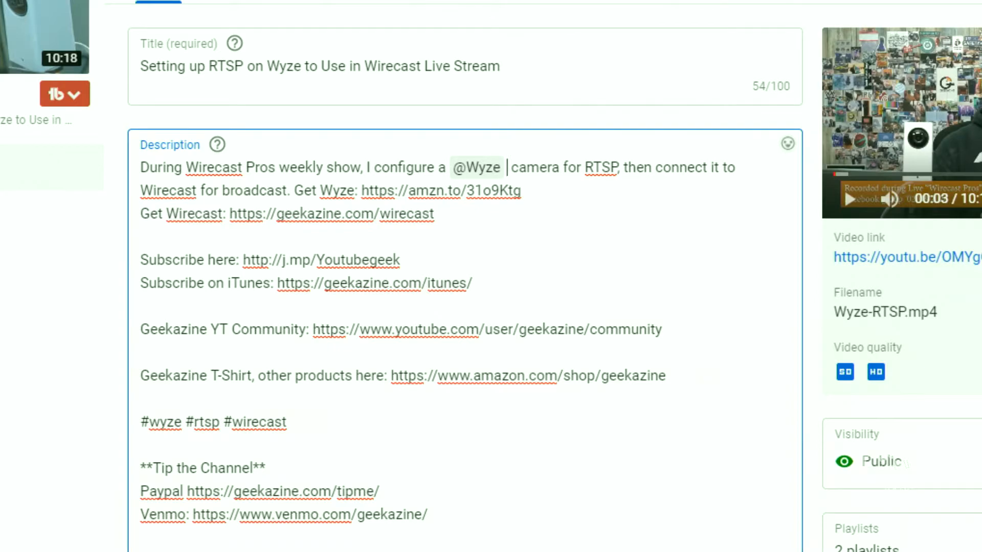
key(BackSpace)
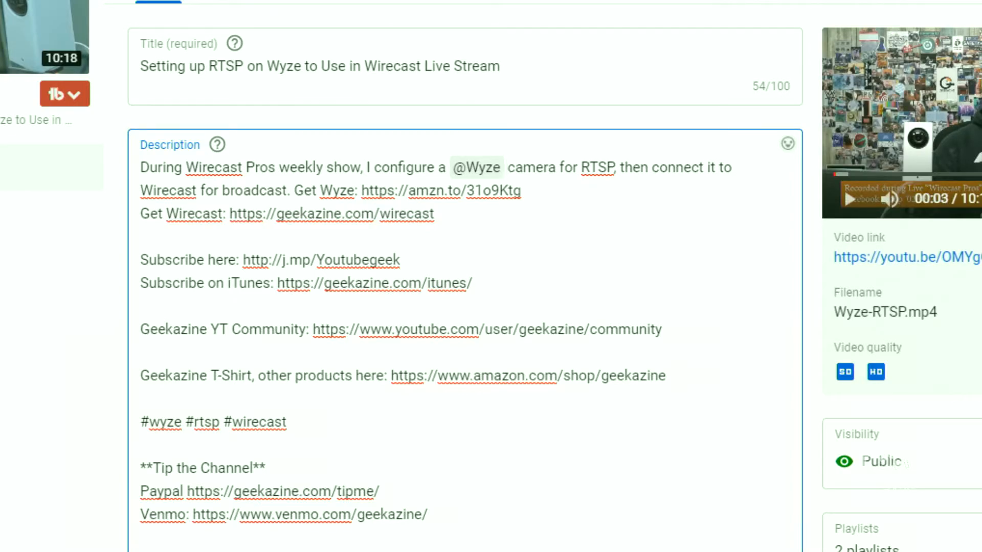
- Delete the word "Wirecast" before "Pros" in the description's first sentence and start a channel mention with "@" in its place
click(238, 167)
key(Right)
key(BackSpace)
key(BackSpace)
key(BackSpace)
key(BackSpace)
key(BackSpace)
key(BackSpace)
key(BackSpace)
key(BackSpace)
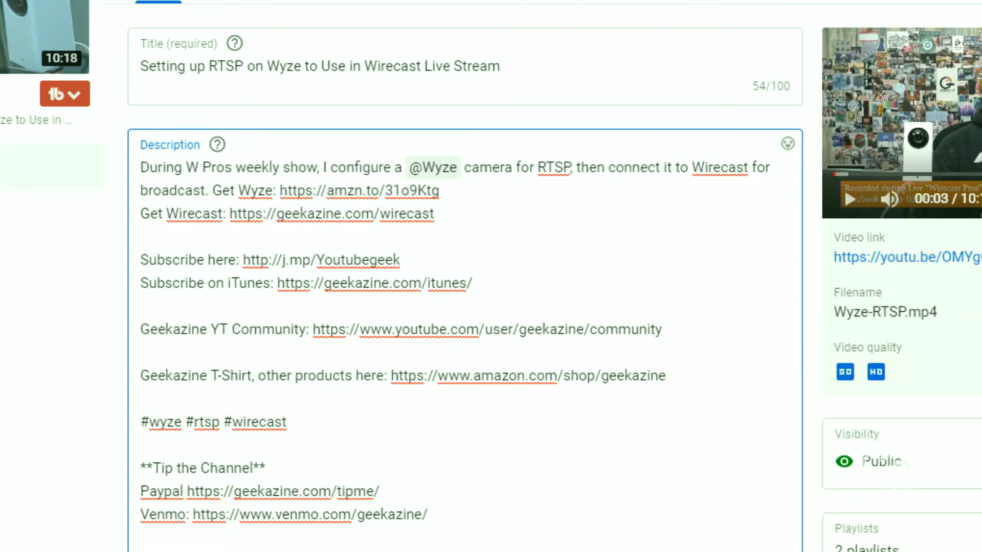
text(@)
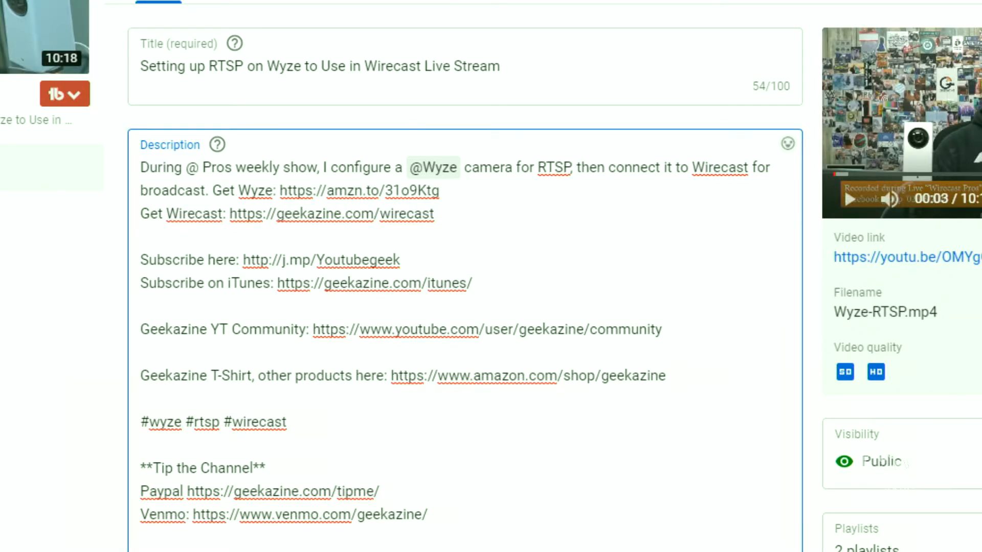
- Try to find a Wirecast channel for the mention before "Pros" and clear the entered name
text(Wireca)
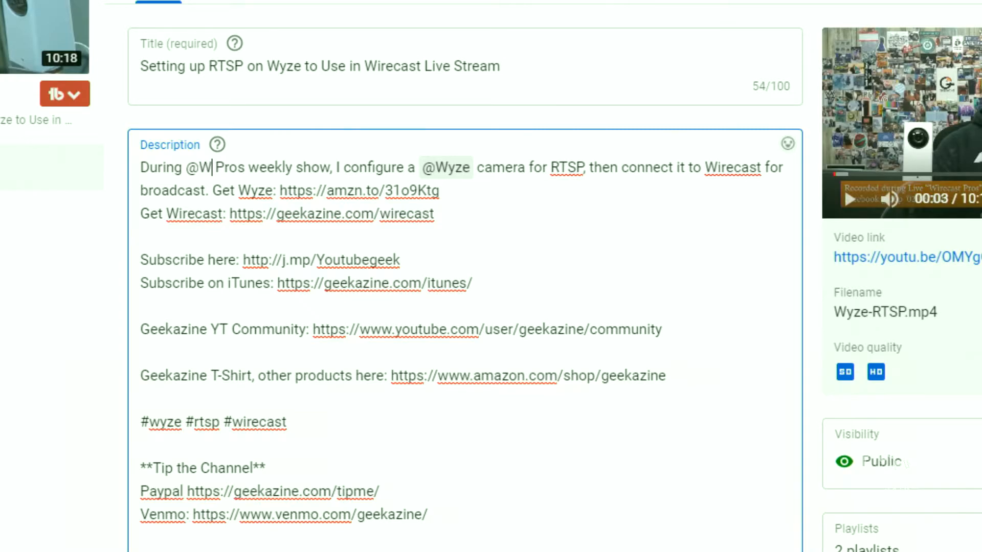
text(st)
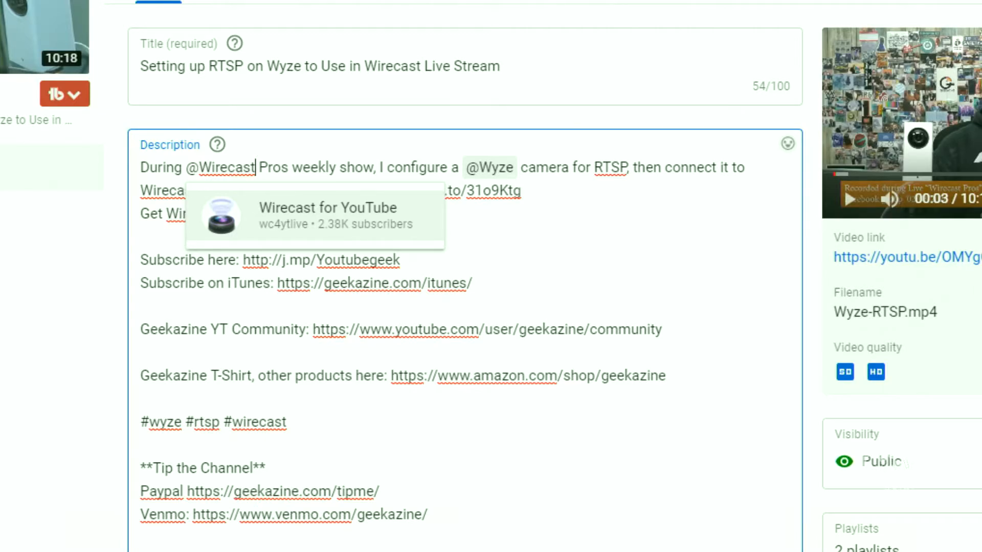
key(BackSpace)
key(BackSpace)
key(BackSpace)
key(BackSpace)
key(BackSpace)
key(BackSpace)
key(BackSpace)
key(BackSpace)
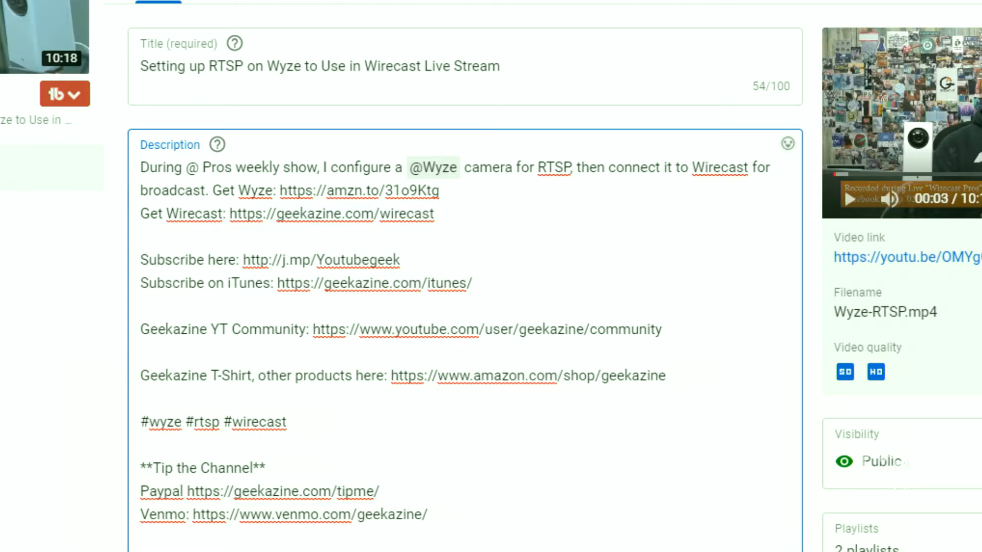
- Mention the Telestream channel before "Pros" in the description and add the word "Wirecast" after the mention
text(teles)
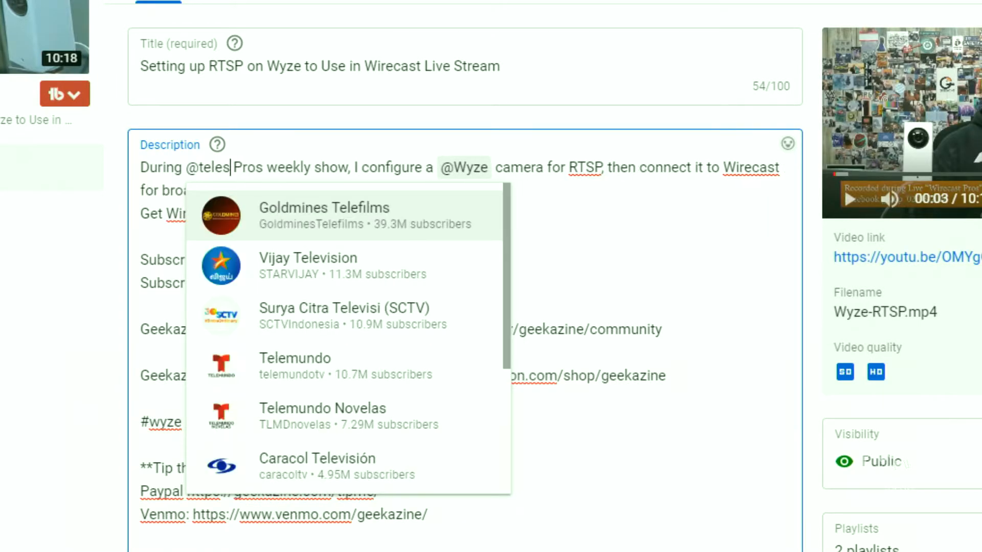
text(tream)
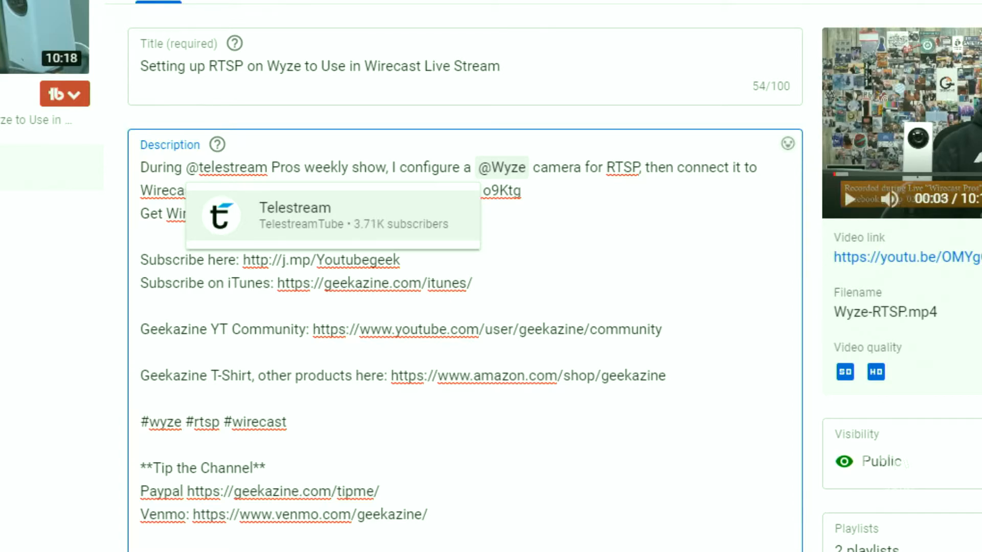
key(Return)
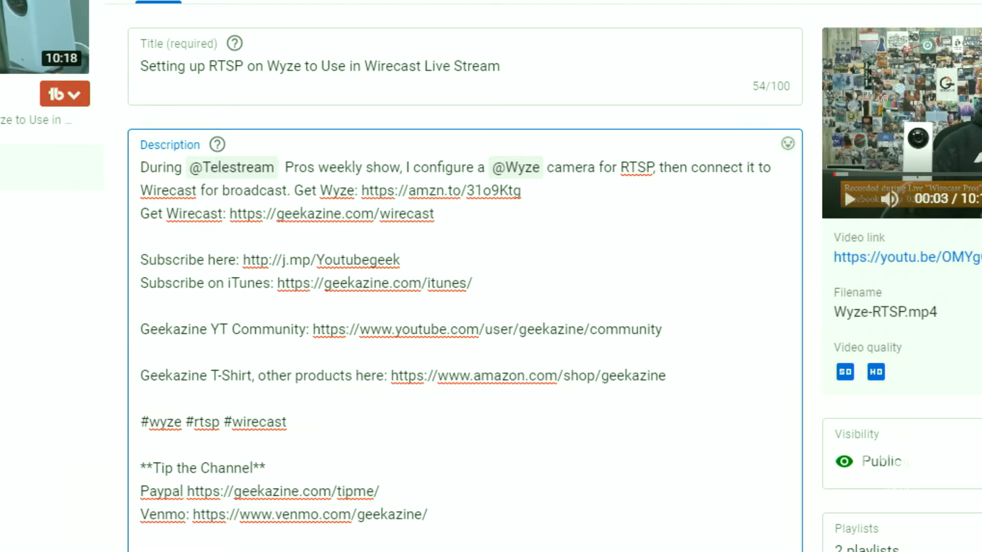
text(Wirecast)
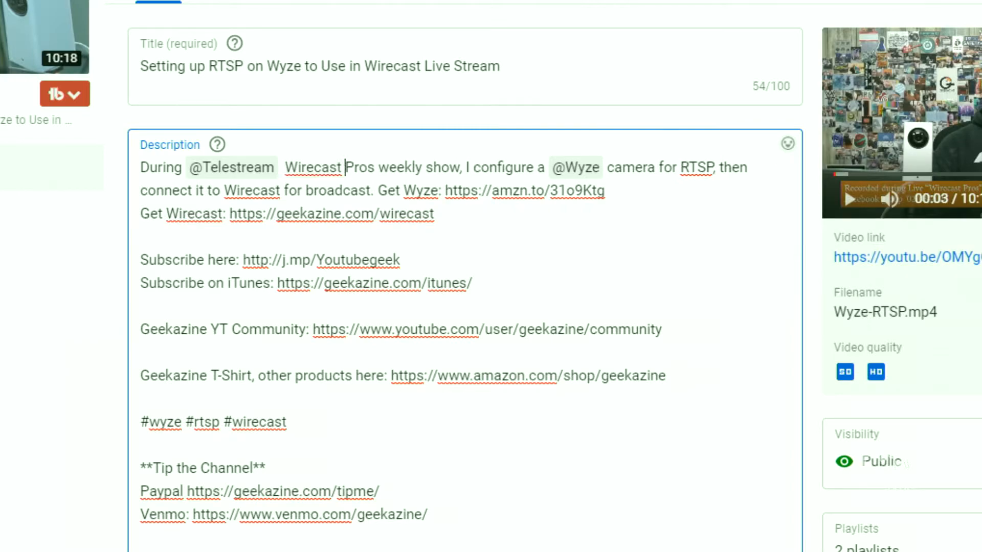
key(Left)
key(Left)
key(Left)
key(Left)
key(Left)
key(Left)
key(Left)
key(Left)
key(Left)
key(BackSpace)
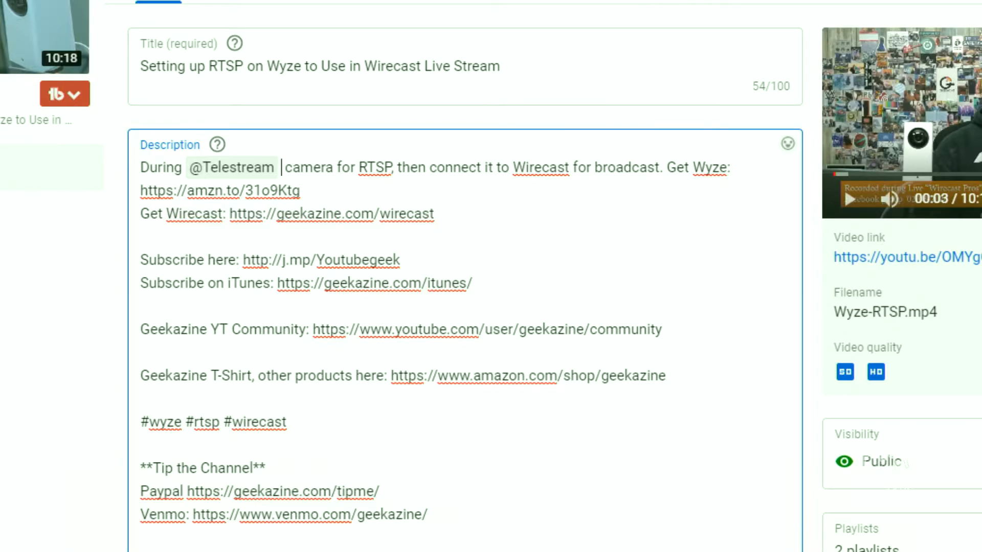
text(Wirecast)
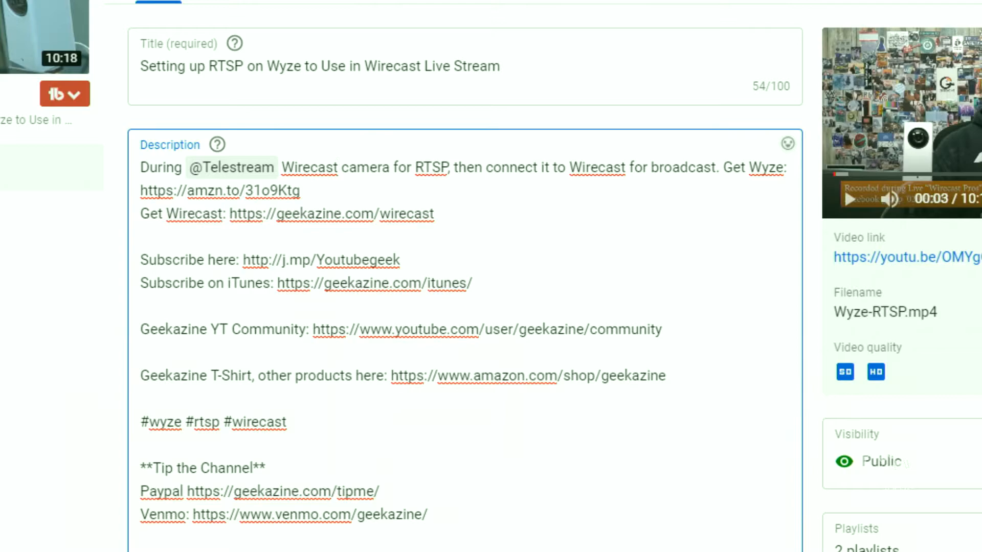
key(BackSpace)
key(BackSpace)
key(BackSpace)
key(BackSpace)
key(BackSpace)
key(BackSpace)
key(BackSpace)
key(BackSpace)
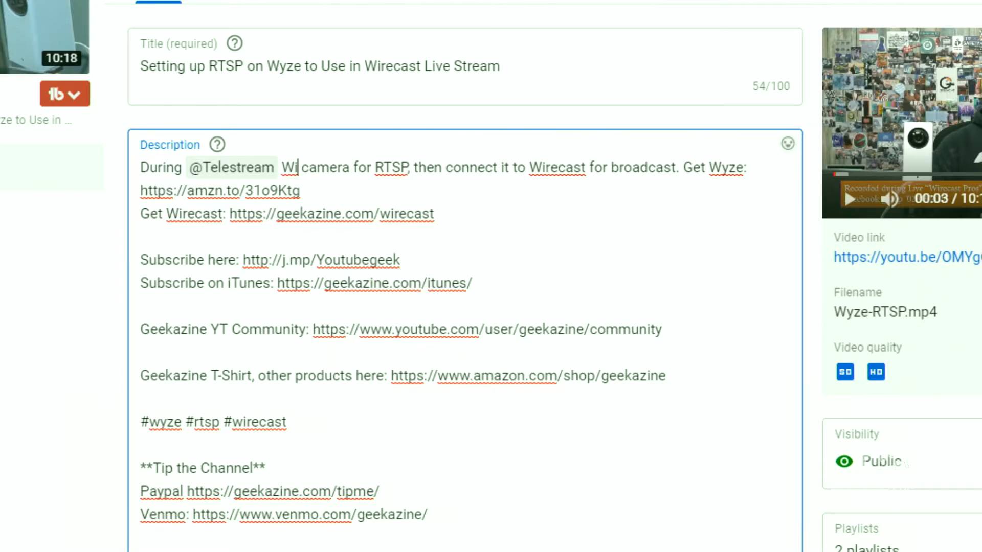
key(ctrl+z)
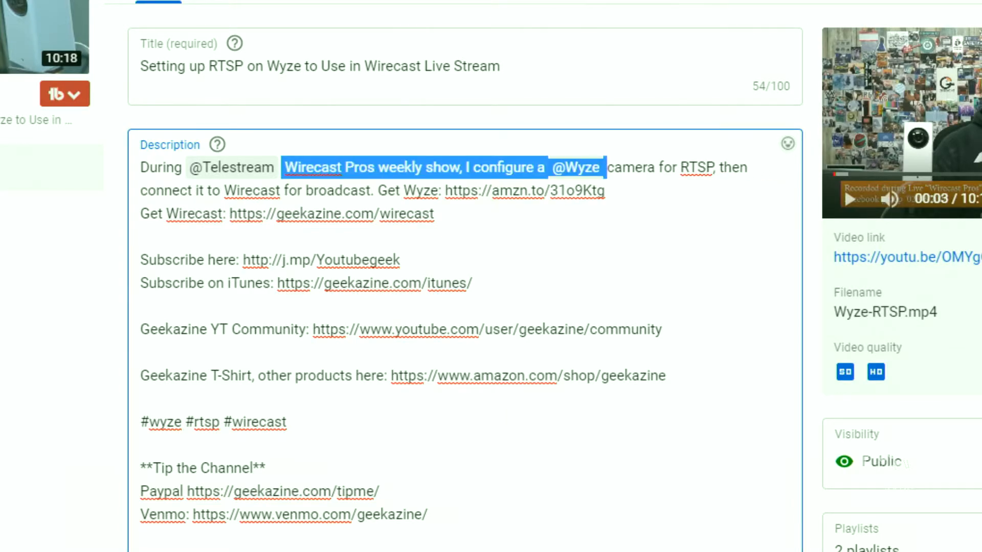
click(355, 168)
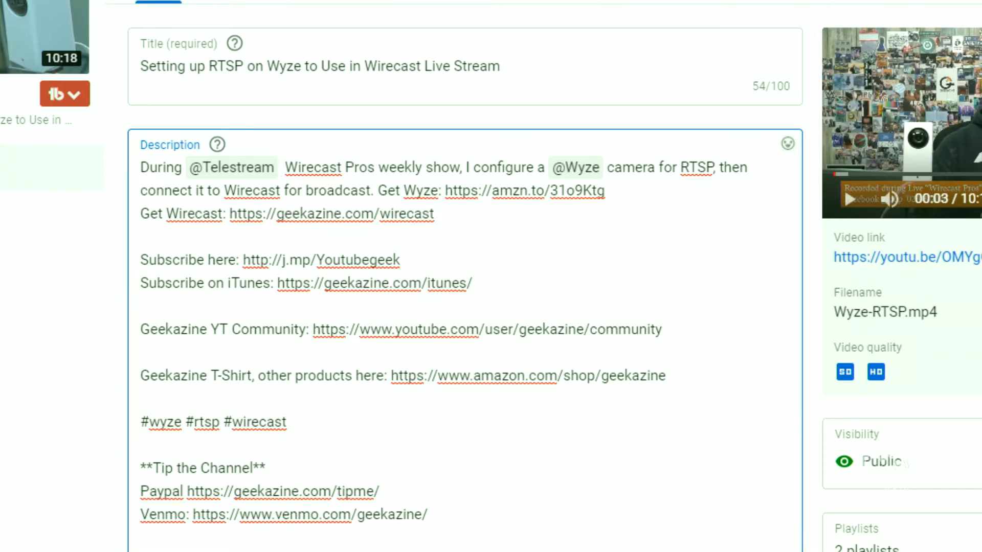
key(Delete)
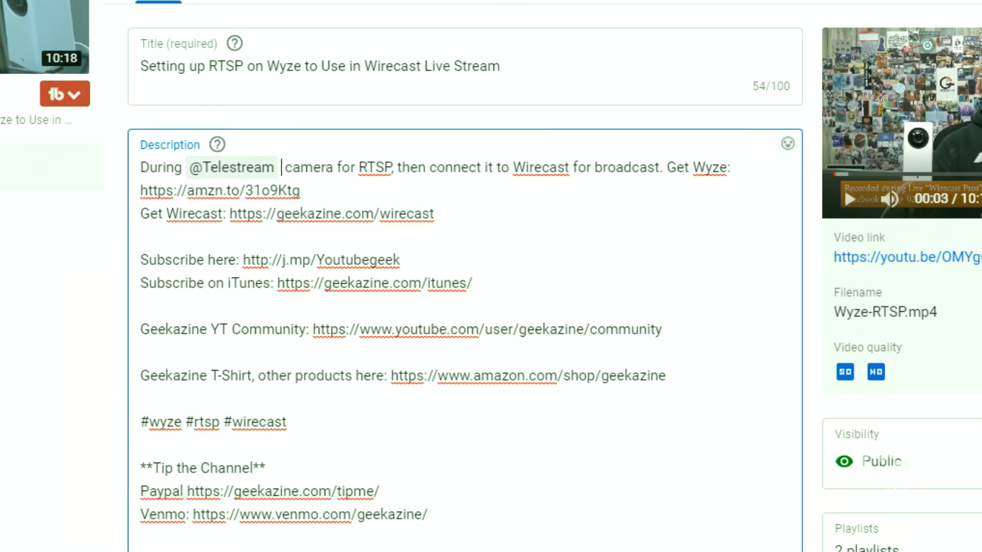
key(ctrl+z)
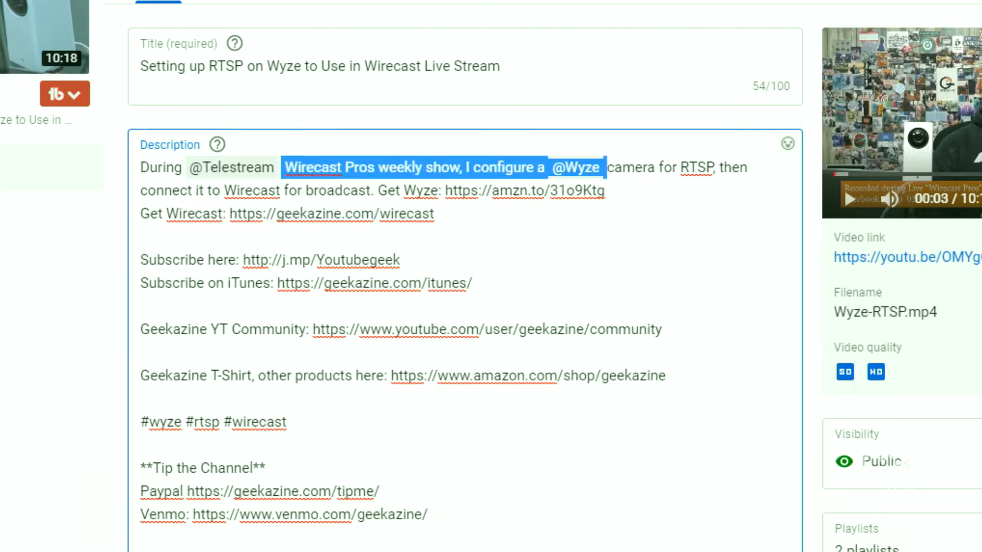
key(Left)
key(Delete)
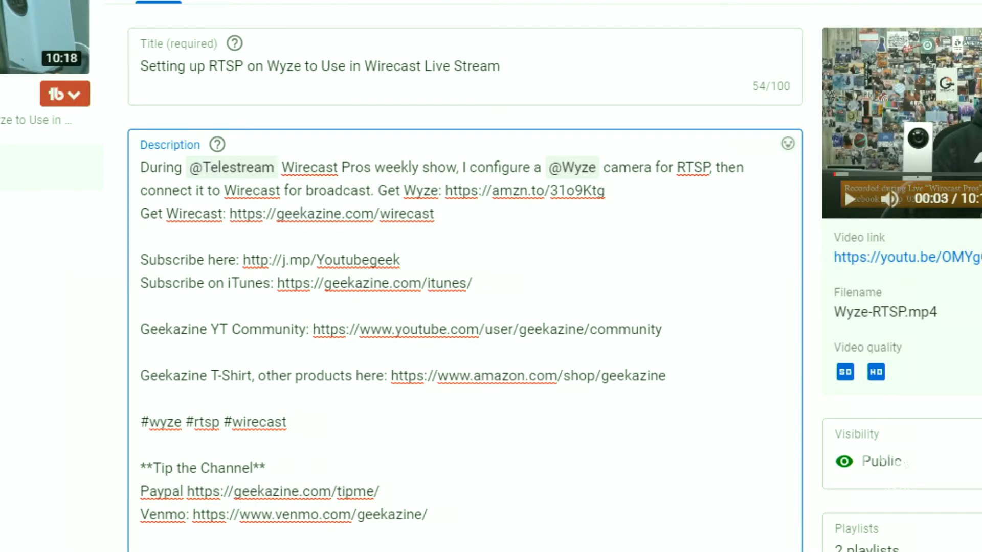
key(Right)
key(Right)
key(Right)
key(Right)
key(Right)
key(Right)
key(Right)
key(Right)
key(Right)
key(Right)
key(Right)
key(Right)
key(Right)
key(Right)
key(Right)
key(Right)
key(Right)
key(Right)
key(Right)
key(Right)
key(Right)
key(Right)
key(Right)
key(Right)
key(Right)
key(Right)
key(Right)
key(Right)
key(Right)
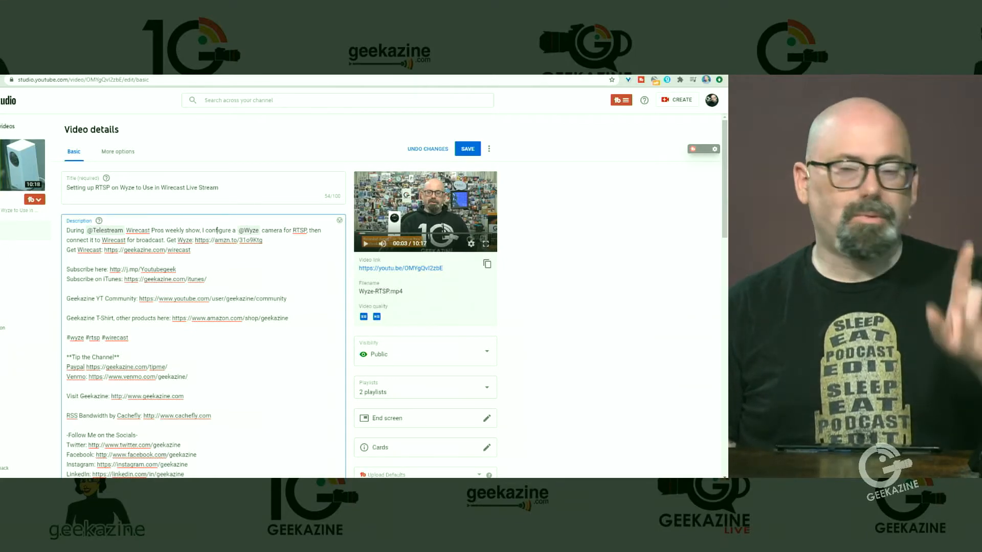
- Reload the public watch page of the Wyze RTSP video and examine the mentions and hashtags in its description
key(ctrl+Tab)
key(ctrl+Tab)
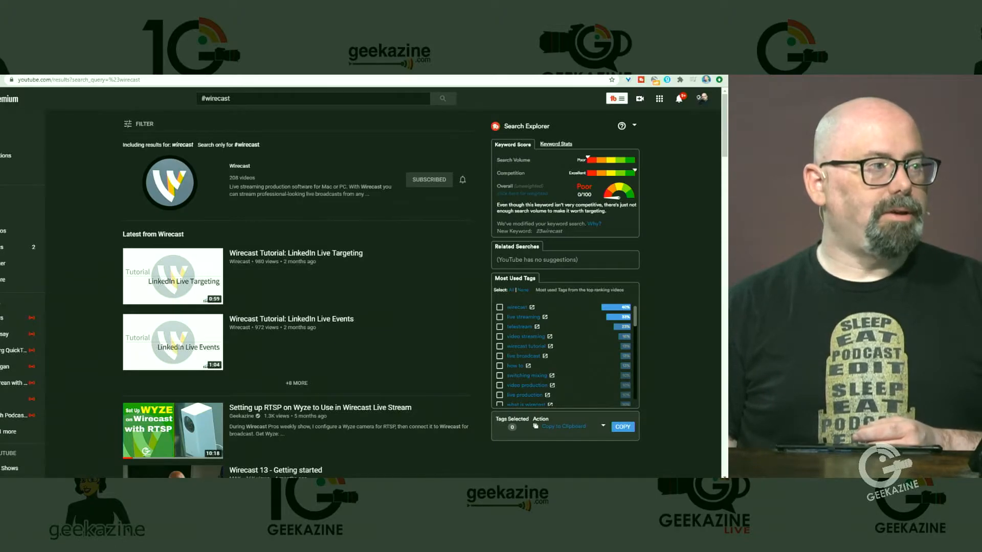
key(ctrl+Tab)
scroll(360, 294, down, 1)
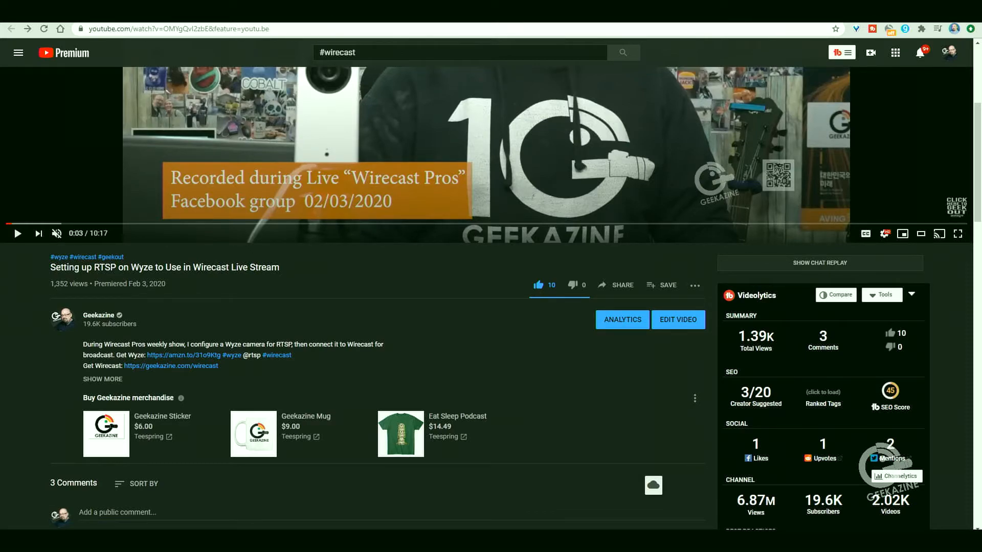
click(44, 30)
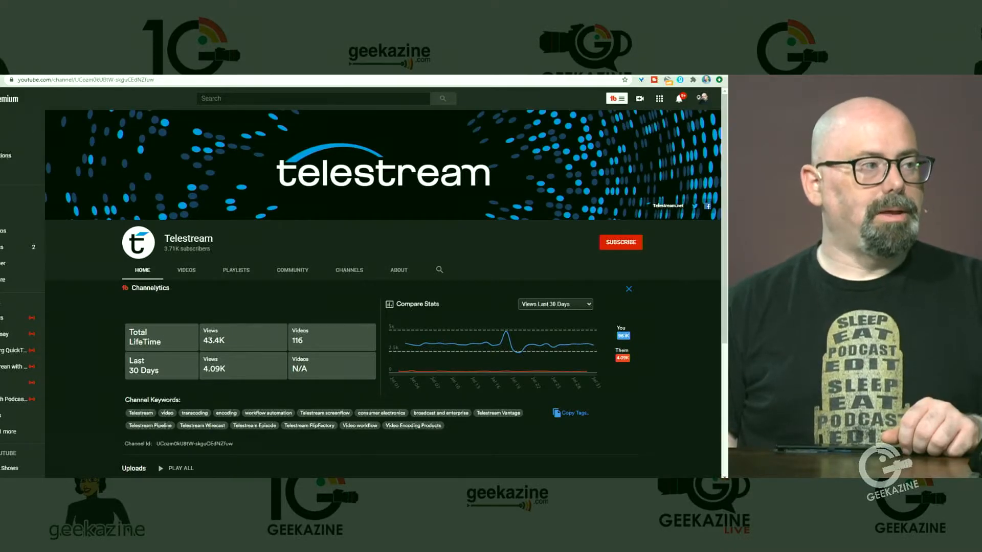
key(ctrl+Tab)
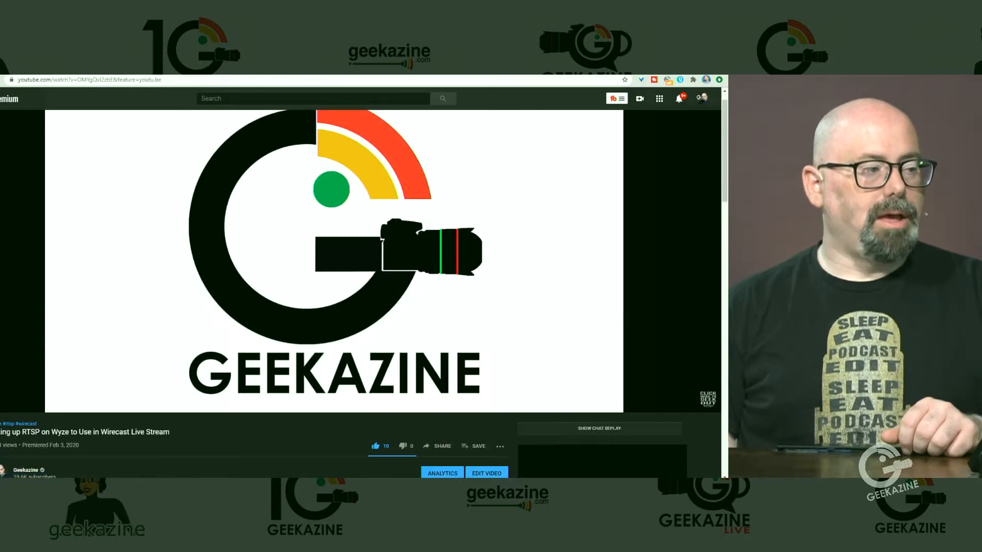
scroll(361, 293, down, 5)
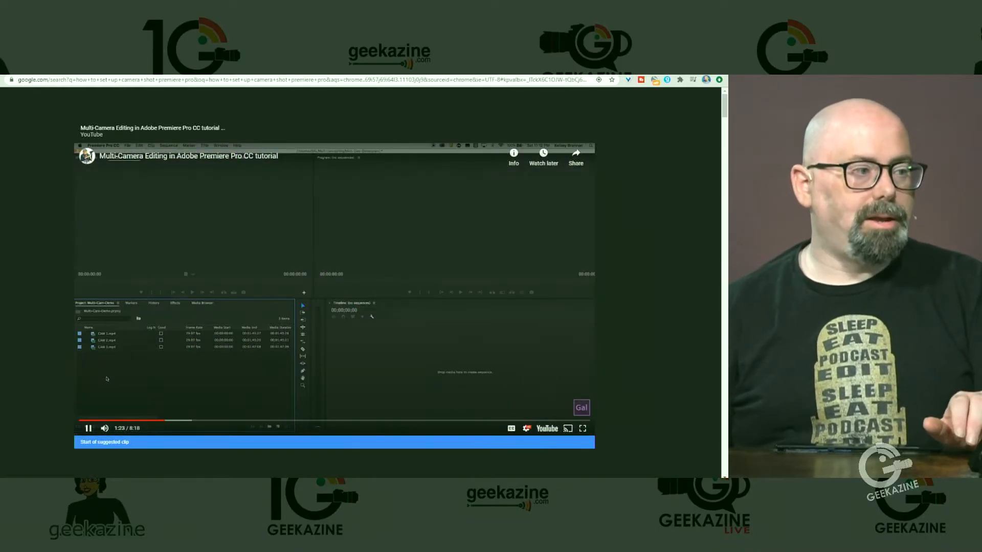
- Pause the Adobe Premiere Pro CC multi-camera editing tutorial clip in the Google search results
click(88, 428)
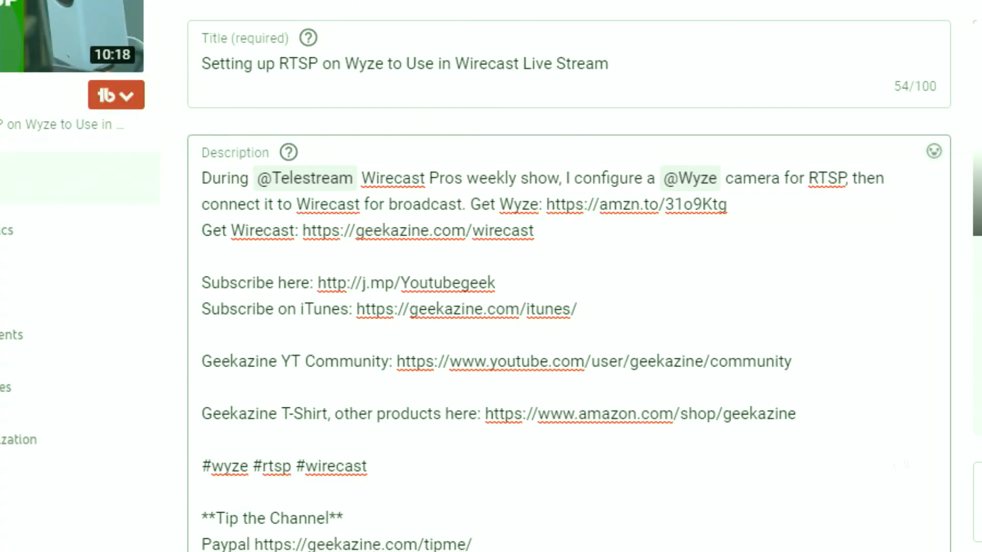
- Add the timestamp line "00:00 Intro" below the Get Wirecast link in the description, separated by a blank line
click(535, 231)
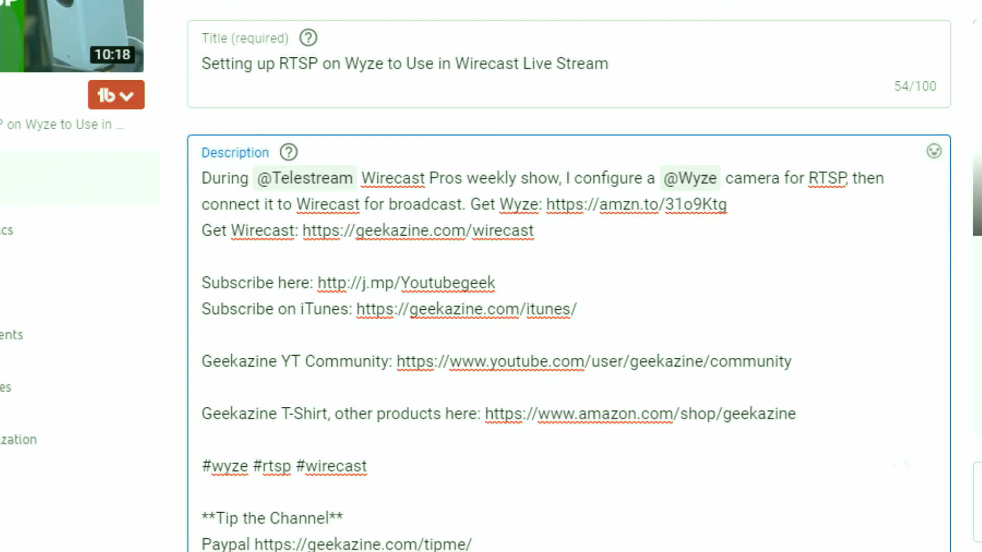
key(Return)
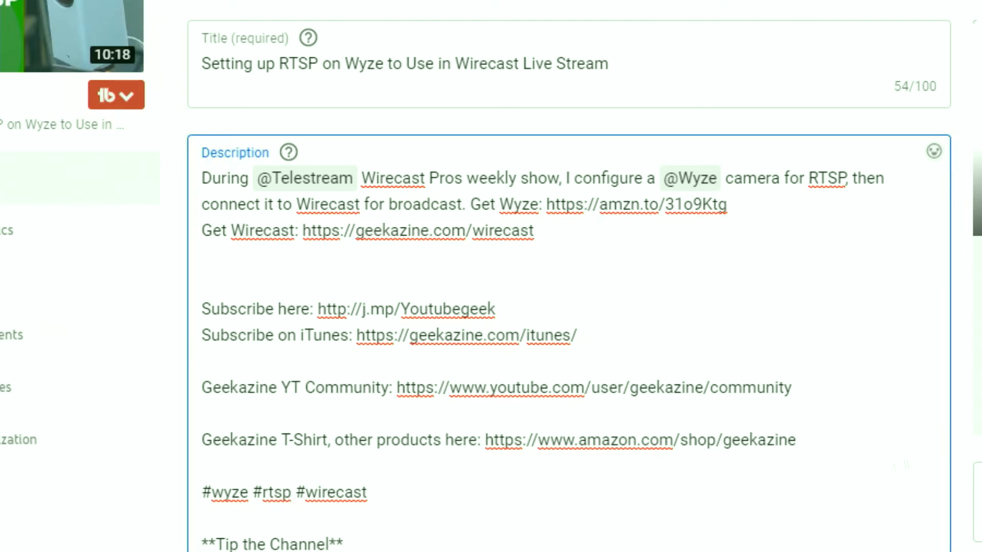
key(Return)
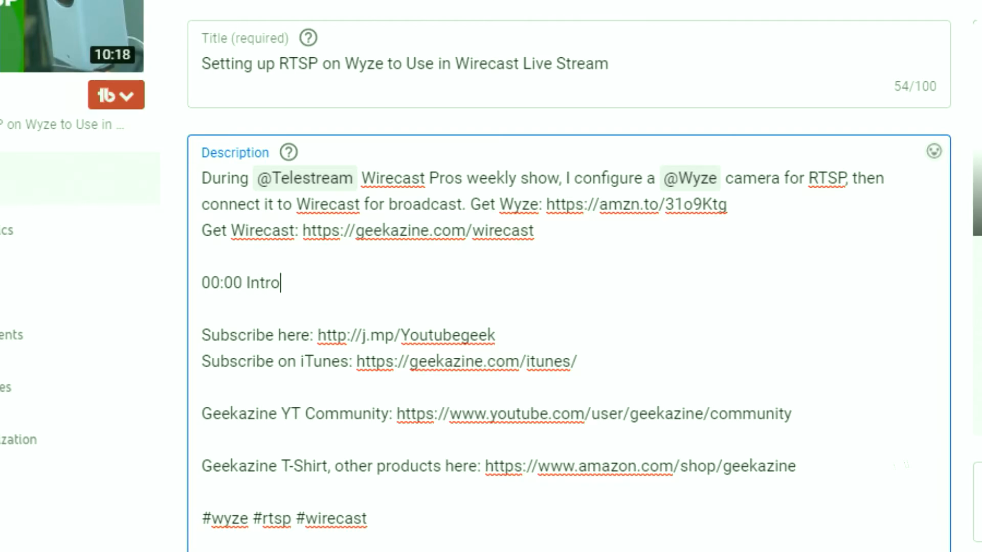
- Find the camera segment at about 2:02 in the preview video and add the line "2:02 Wyze Pan Tilt Camera (PT)" below the Intro timestamp
key(Return)
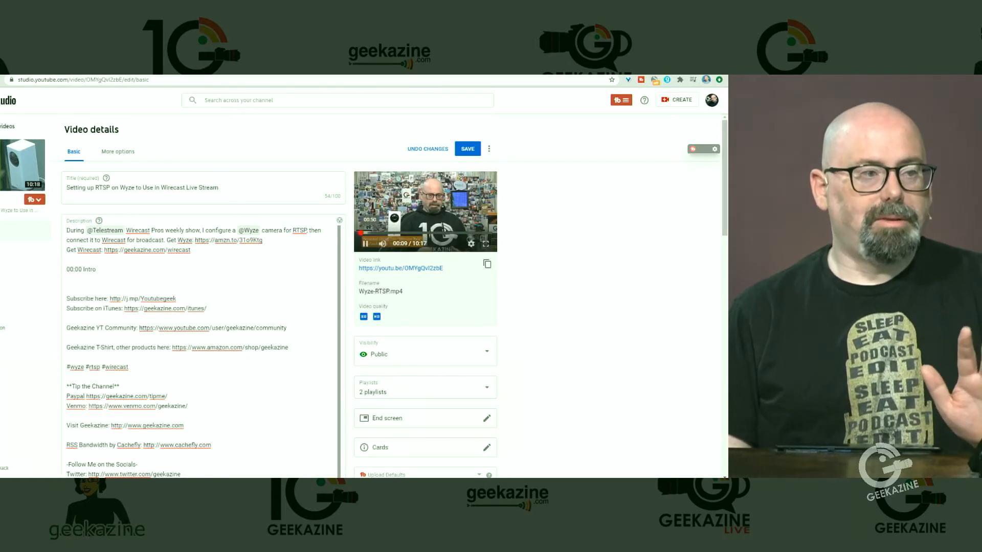
click(385, 233)
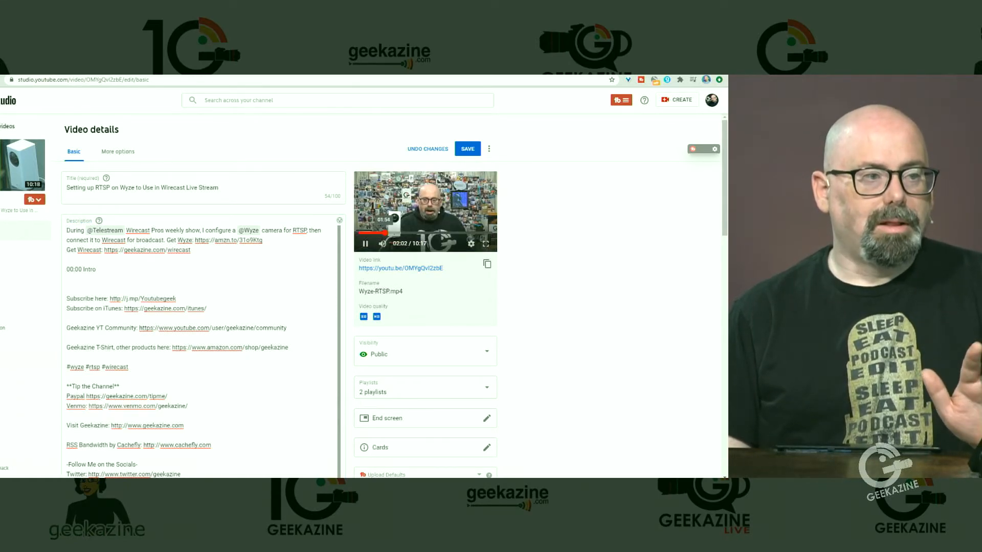
click(365, 244)
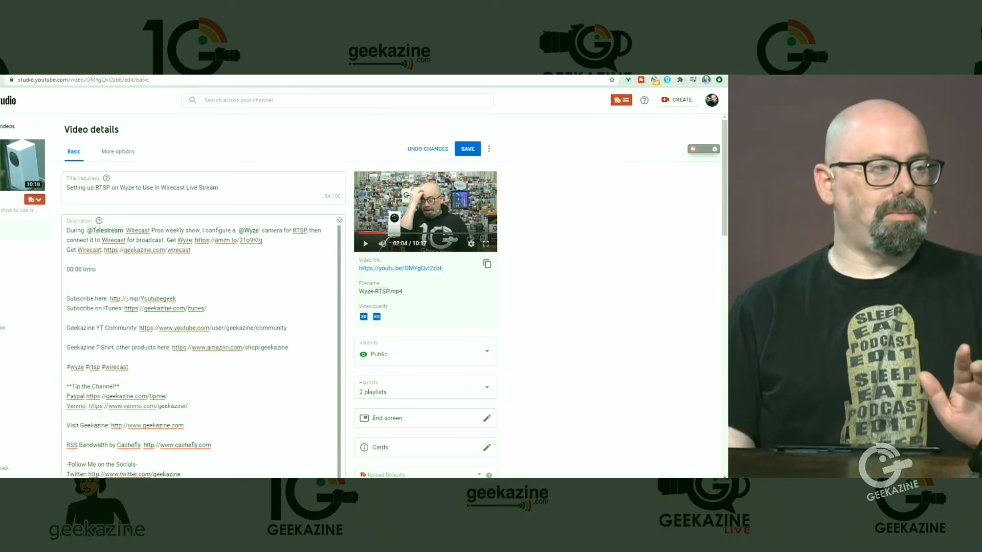
click(68, 279)
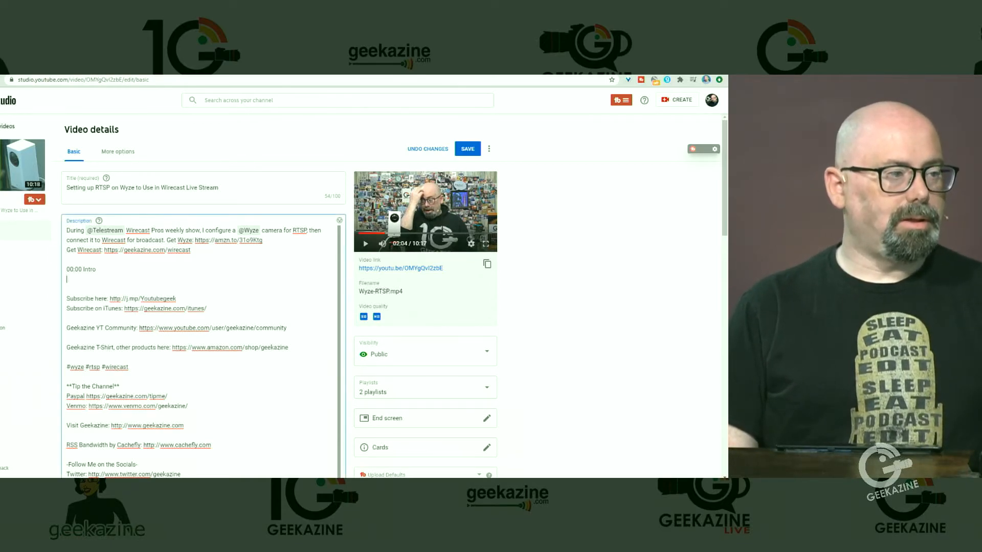
text(2:02 Wyze Pan Tilt Camera (PT)
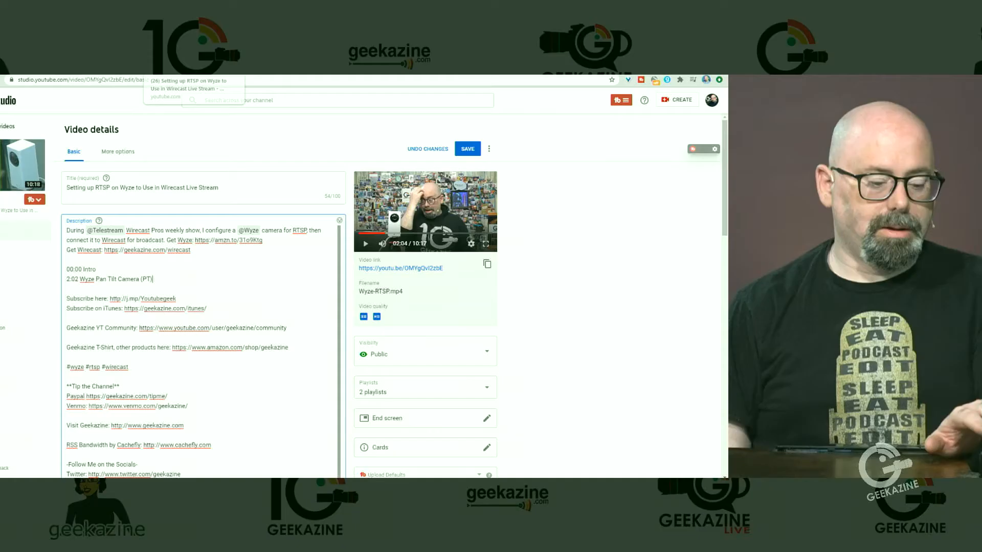
- Move the preview video to 3:15 and add the timestamp line "3:15 Connect Wyze camera to Wirecast" to the description's chapter list
key(ctrl+Tab)
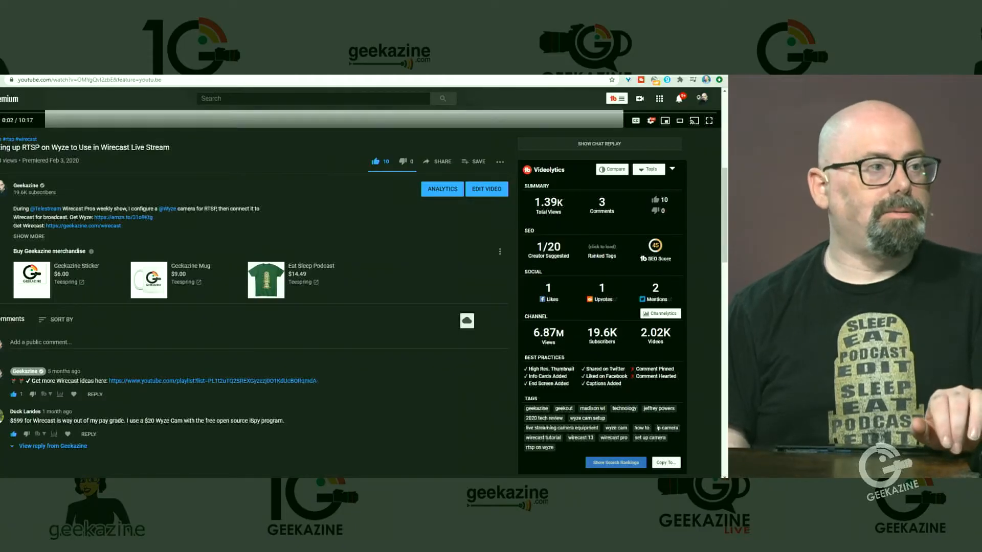
key(ctrl+shift+Tab)
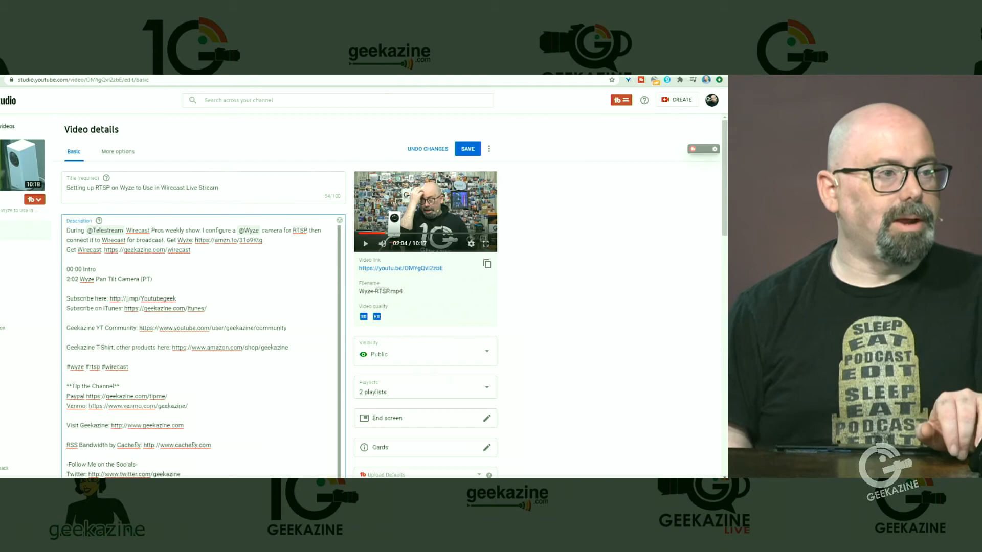
click(401, 233)
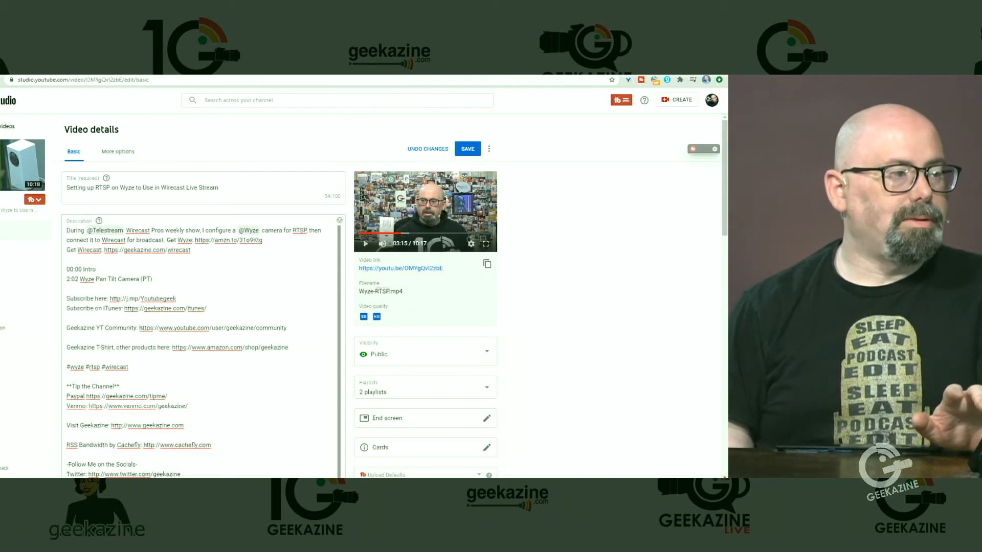
click(67, 289)
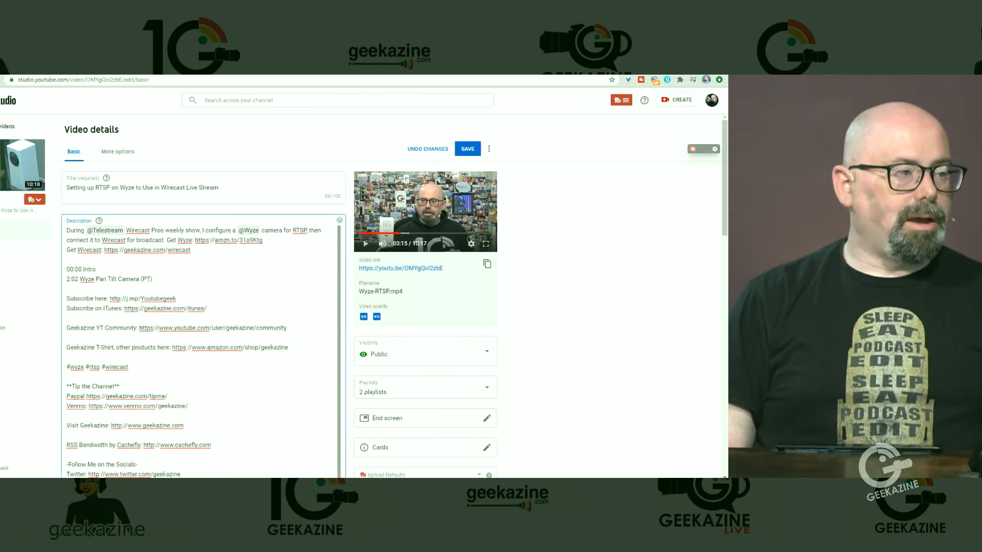
key(Return)
text(3:15 Connect Wyze camera to Wirecast)
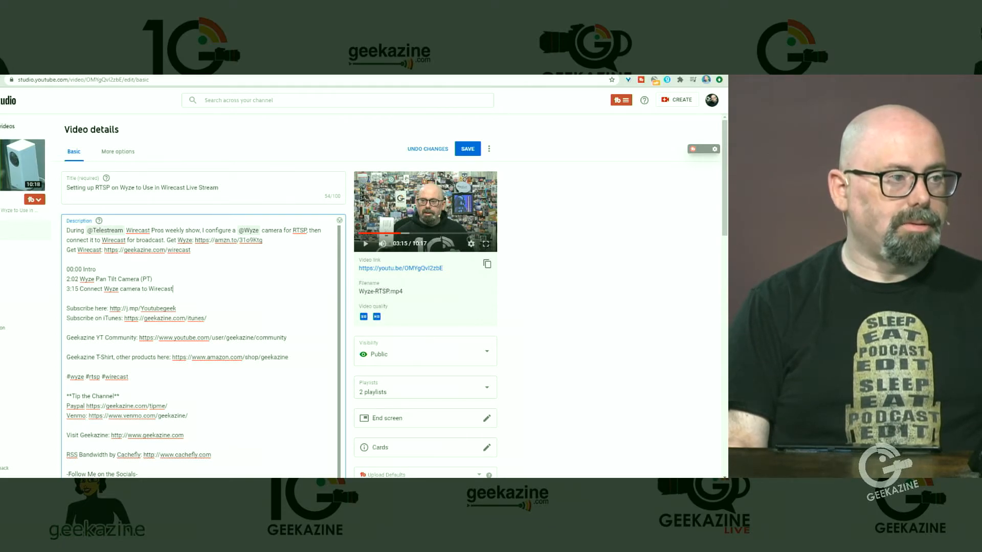
- Add the timestamp lines "5:25 Enable Wyze RTSP" and "6:28 Check the video" to the chapter list, using the preview video to find the times
key(Return)
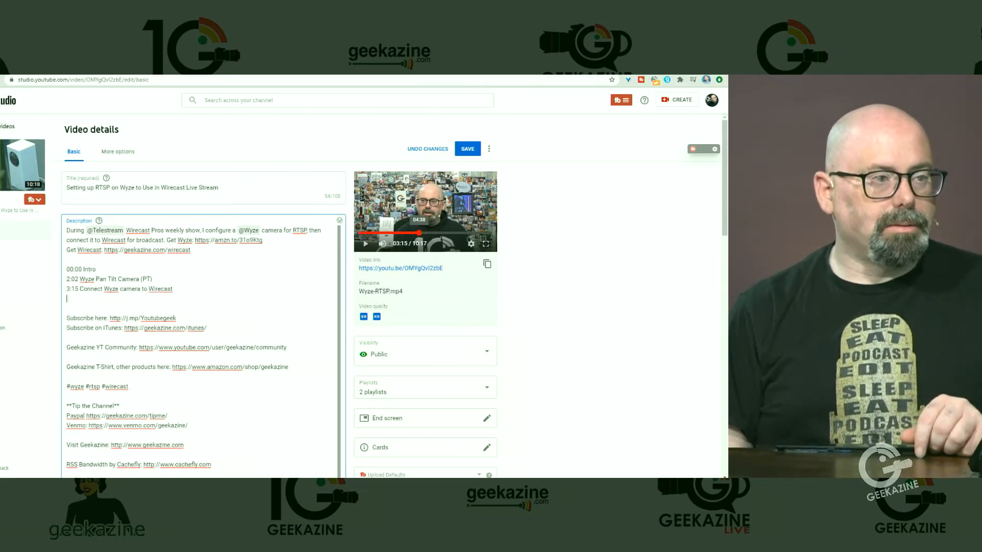
click(429, 233)
click(81, 299)
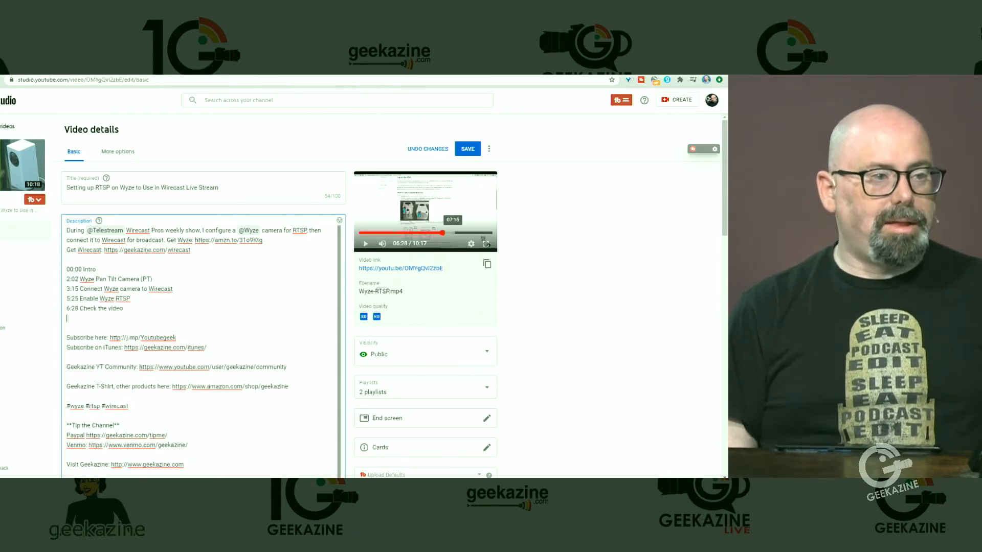
- Look through the end of the preview video for the closing segment and add the line "8:00 Outtro" as the last chapter timestamp
click(453, 233)
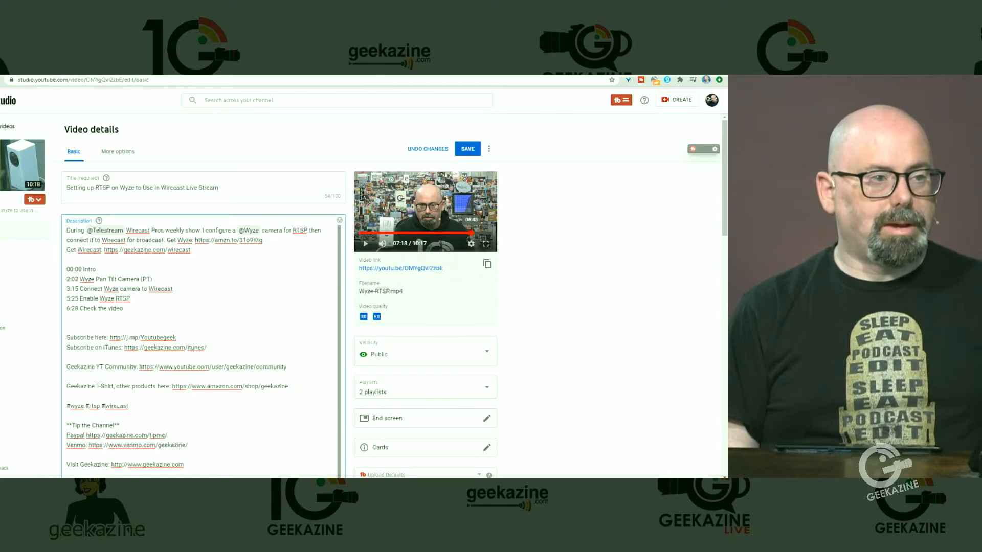
click(471, 233)
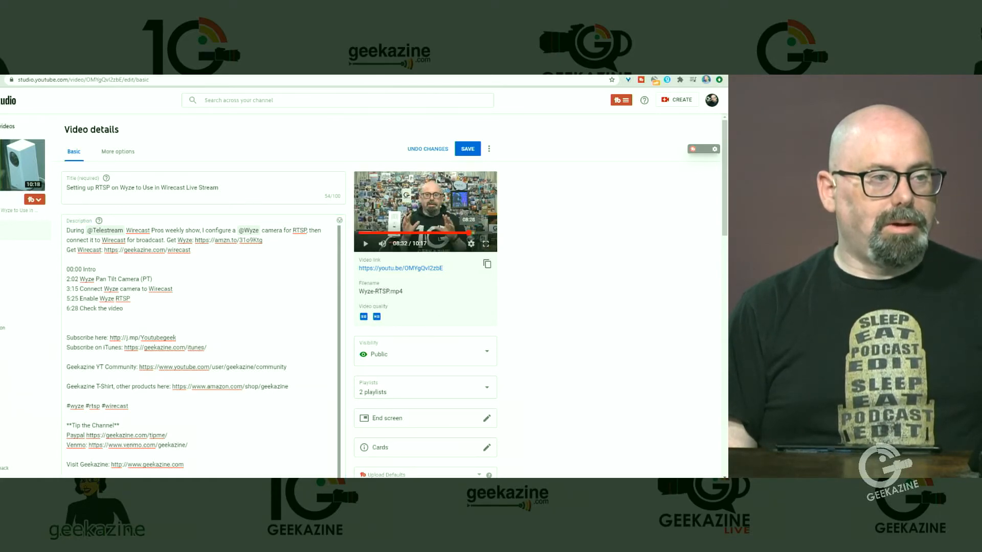
click(468, 233)
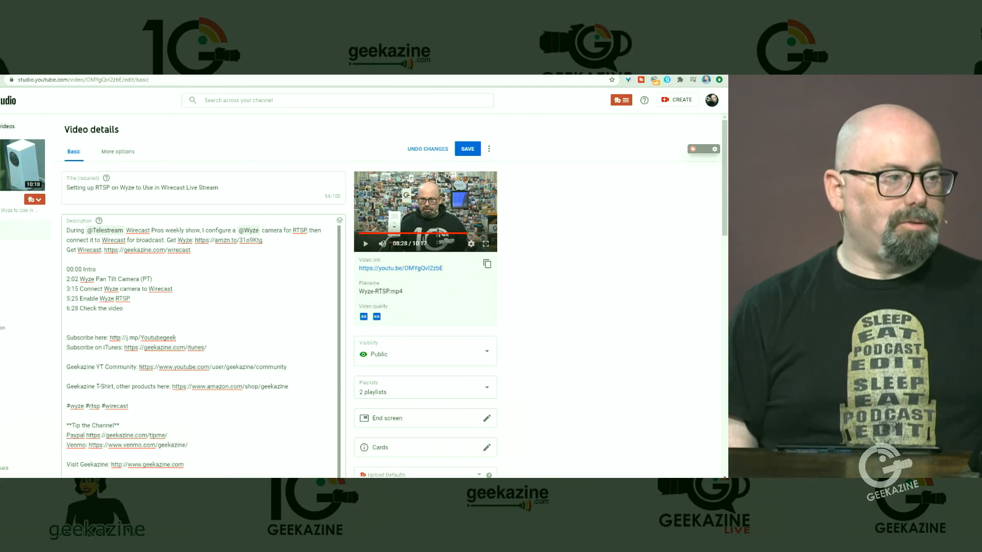
click(76, 318)
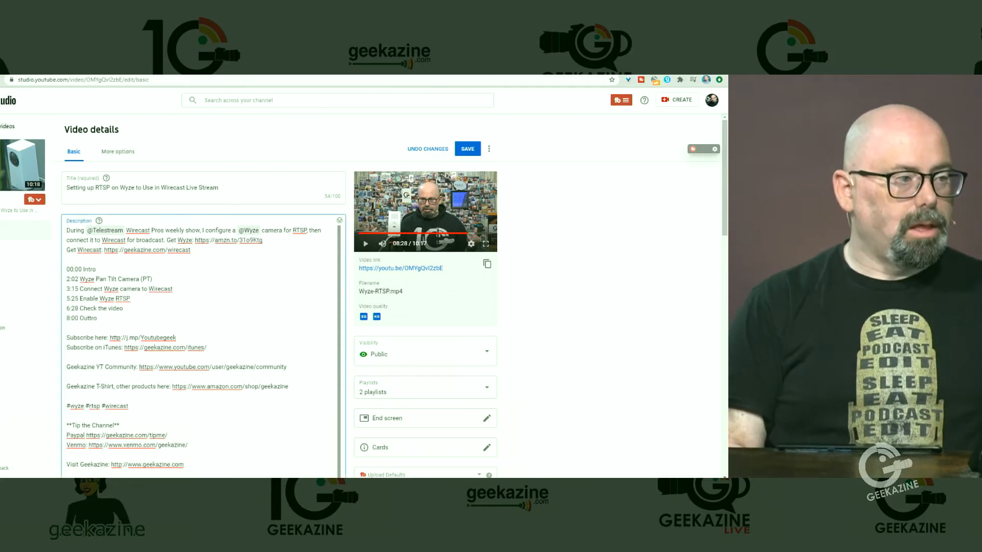
text(8:00 Outtro)
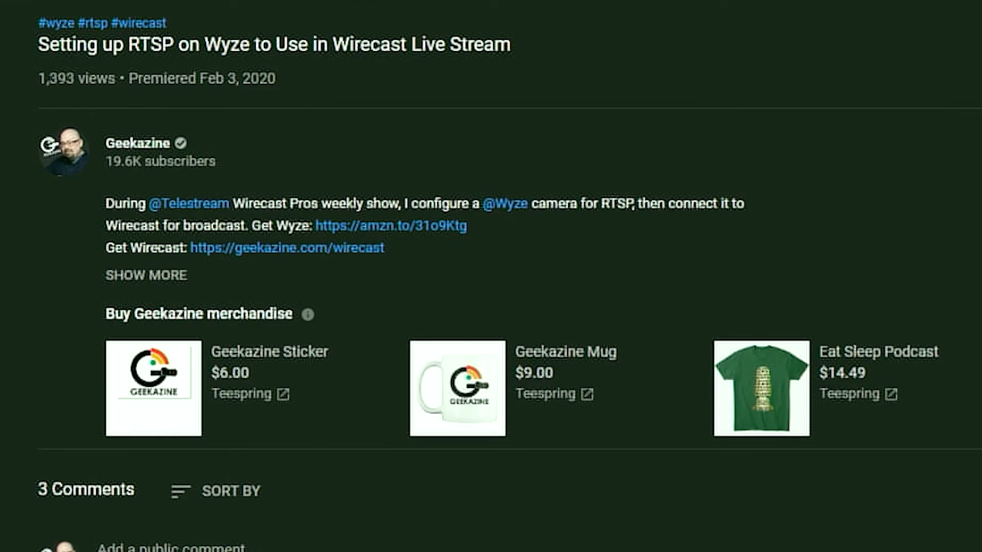
- Expand the description on the public watch page and examine its timestamp links and the chapter segments on the video's progress bar
click(147, 276)
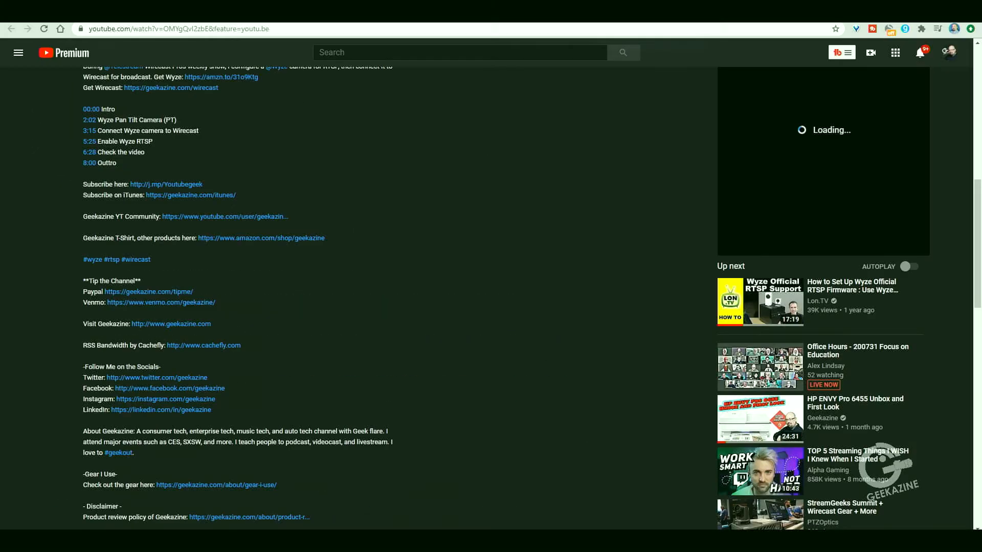
scroll(491, 297, up, 7)
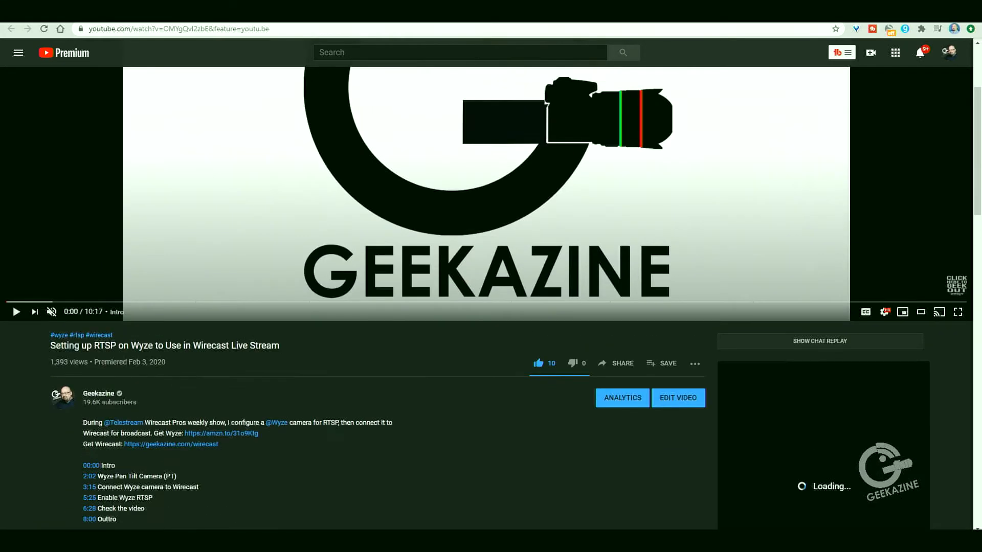
scroll(73, 455, up, 3)
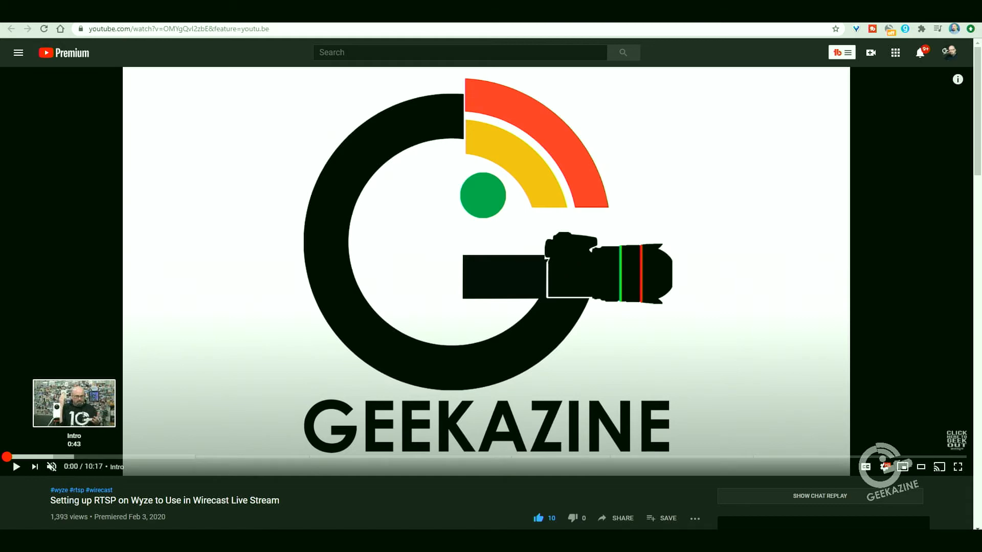
click(74, 457)
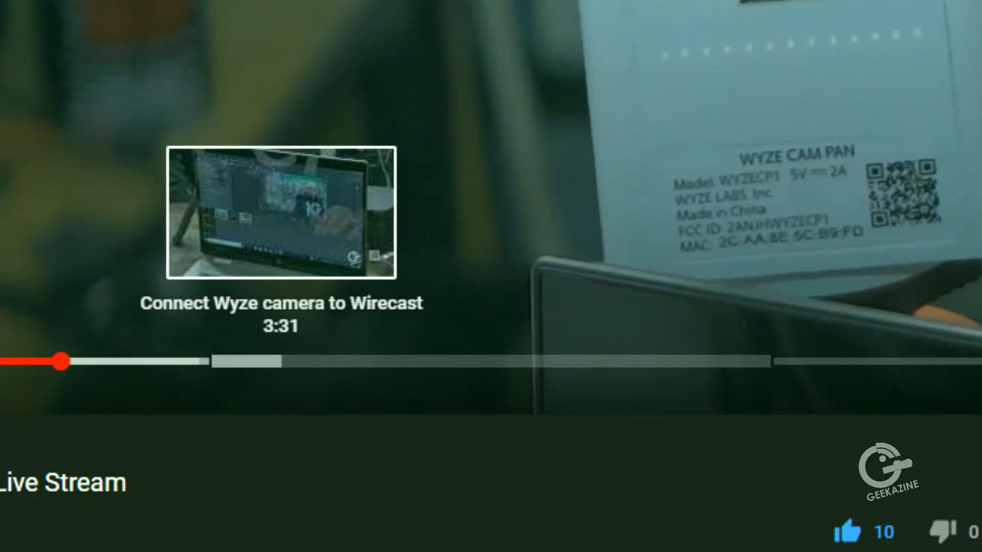
scroll(281, 362, down, 6)
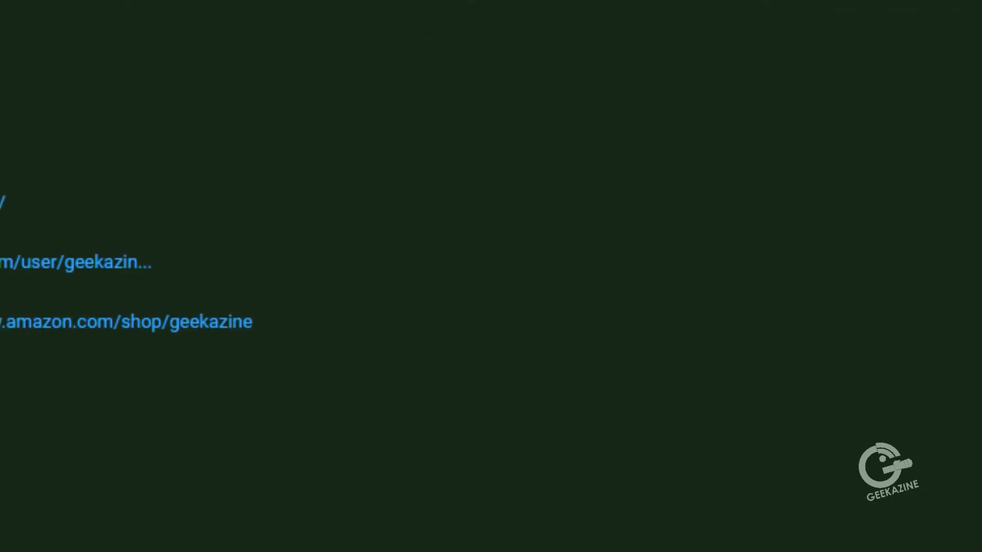
scroll(287, 358, down, 2)
scroll(286, 358, up, 8)
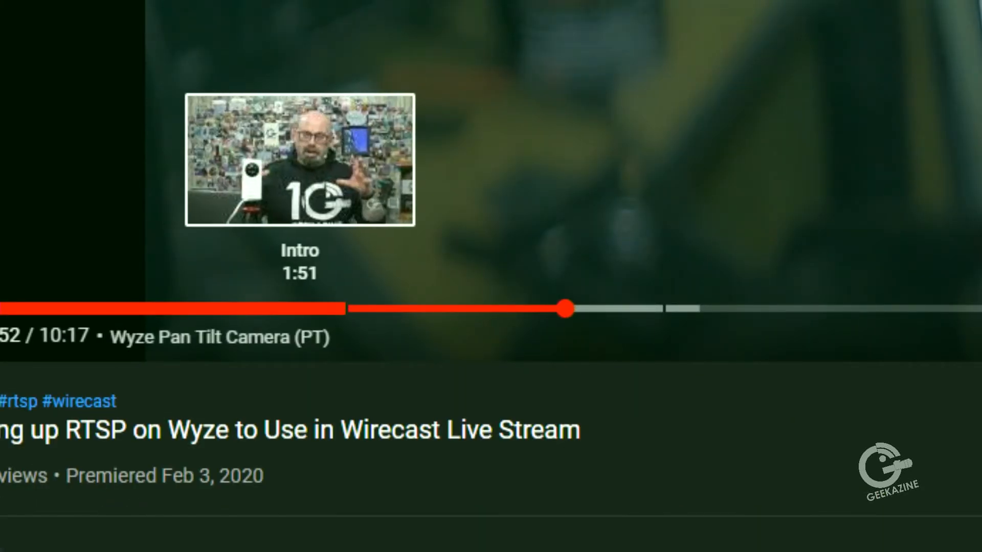